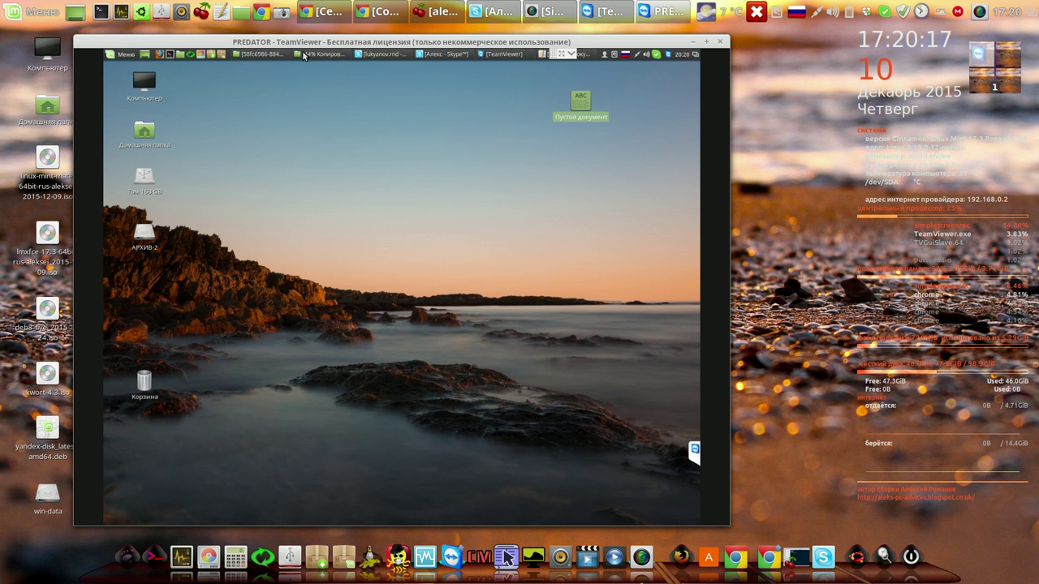
# Close the restore point folder window and launch the Software Manager, authorizing it with the administrator password
pyautogui.moveTo(320, 54)
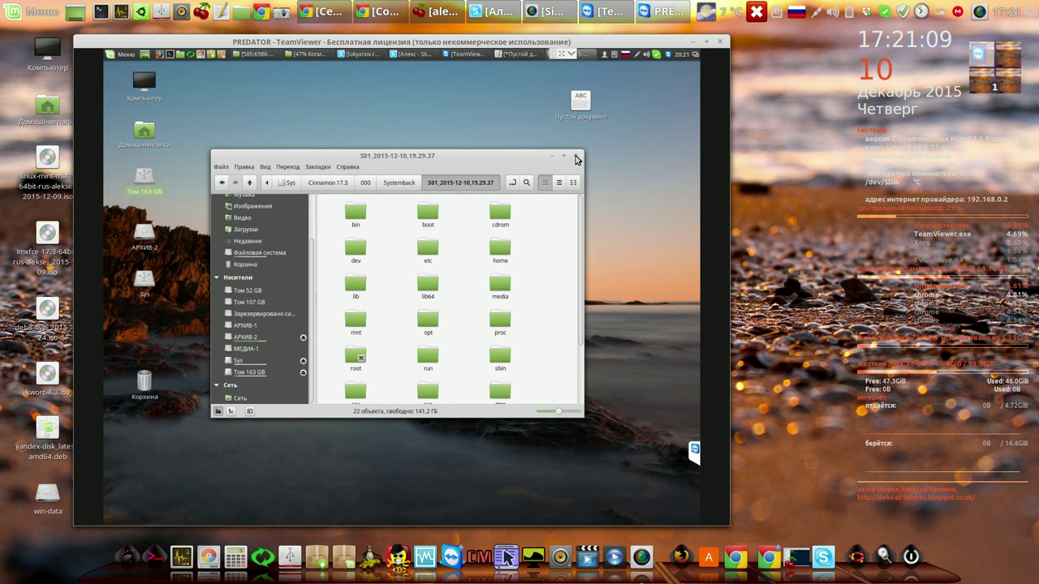
pyautogui.click(576, 159)
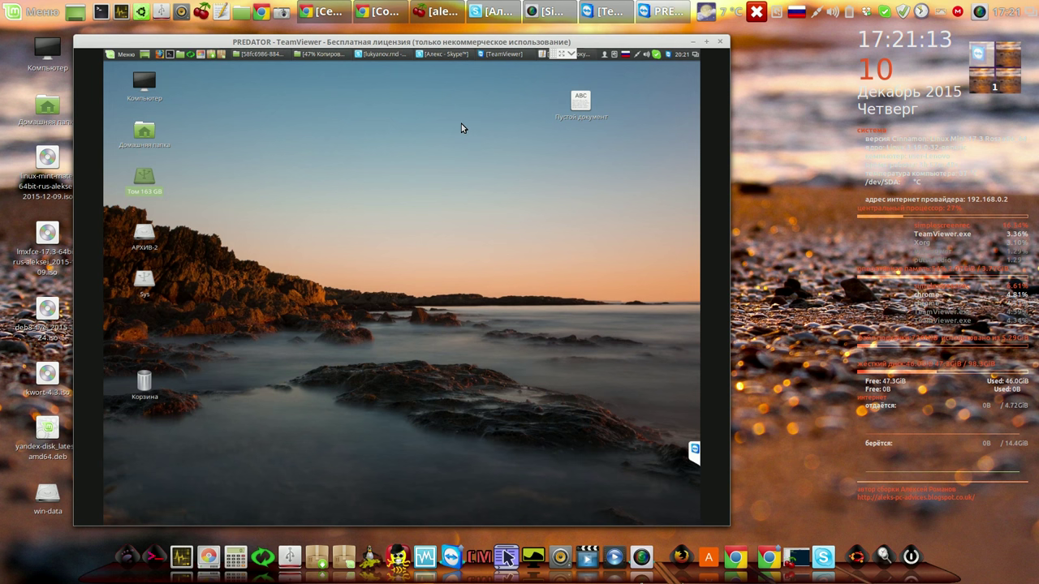
pyautogui.click(122, 55)
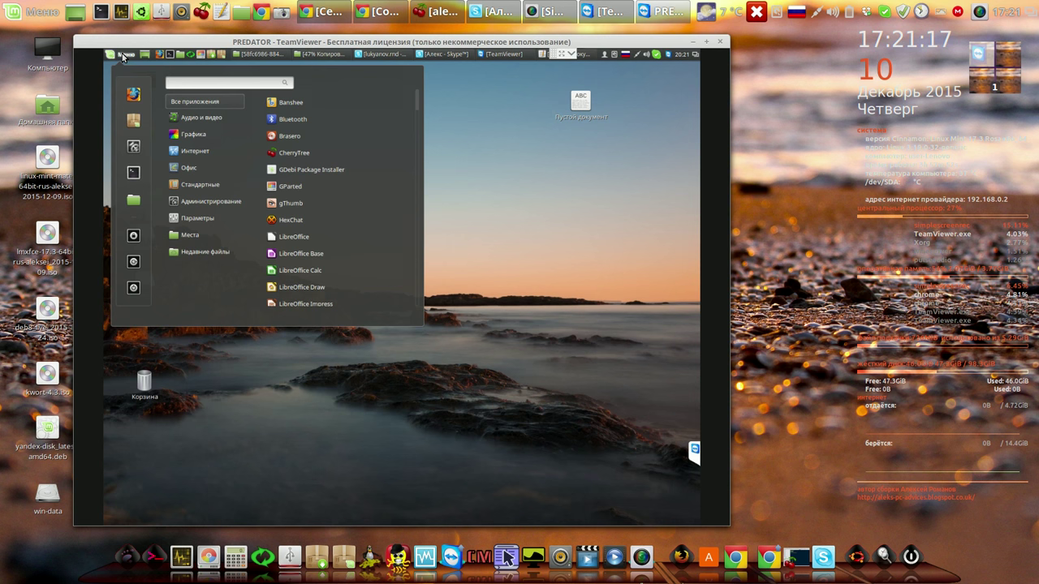
pyautogui.click(134, 120)
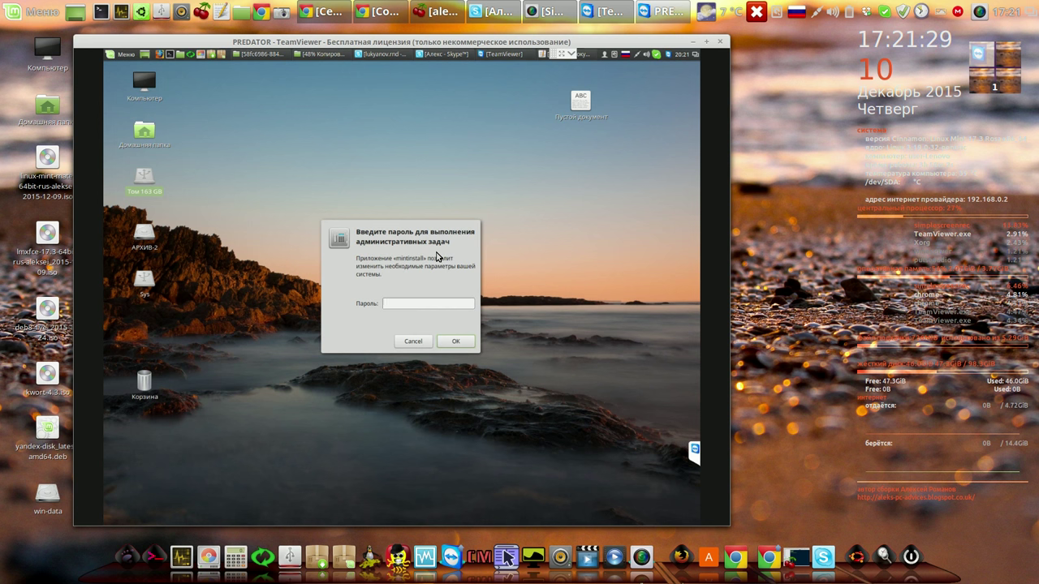
pyautogui.write('••••••')
pyautogui.press('Return')
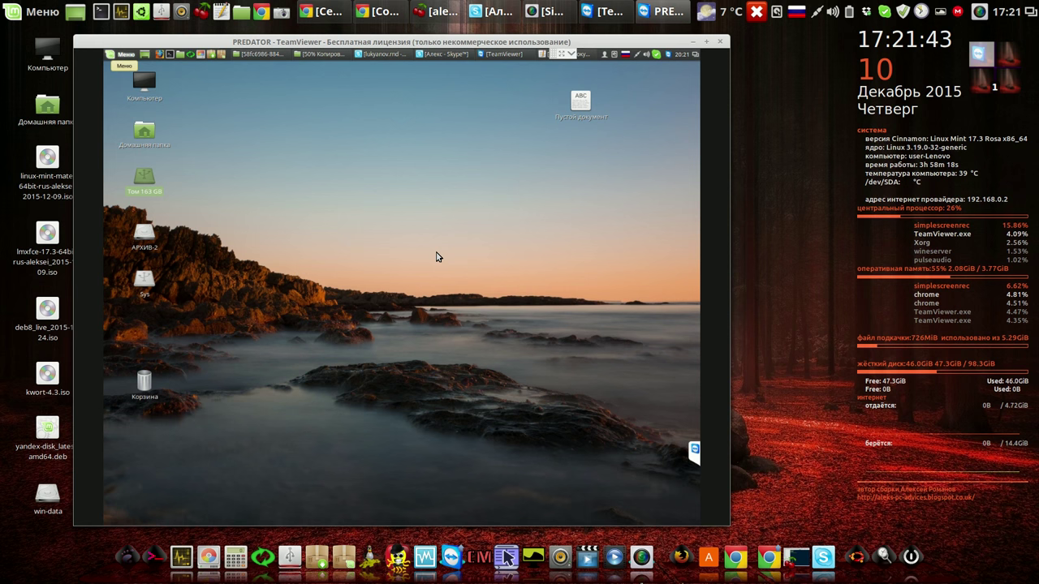
# Check which applications are installed in the Audio and Video category on the remote computer
pyautogui.press('super')
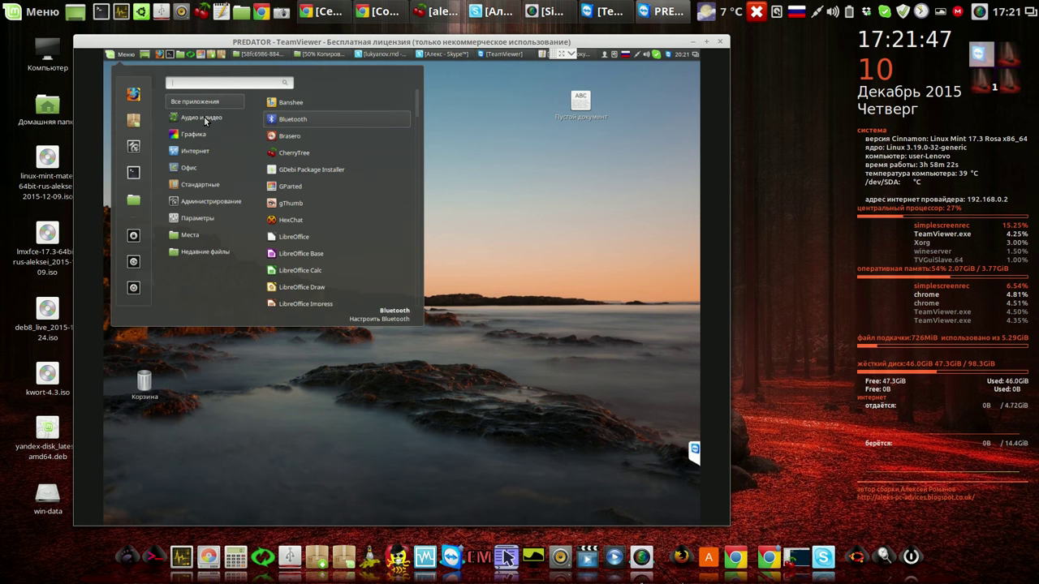
pyautogui.moveTo(204, 121)
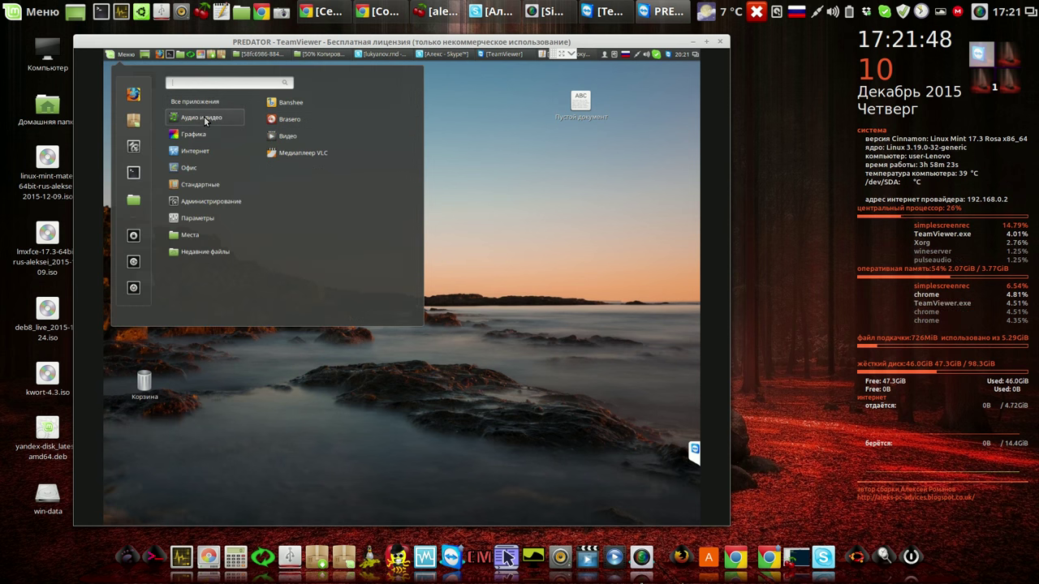
pyautogui.click(498, 168)
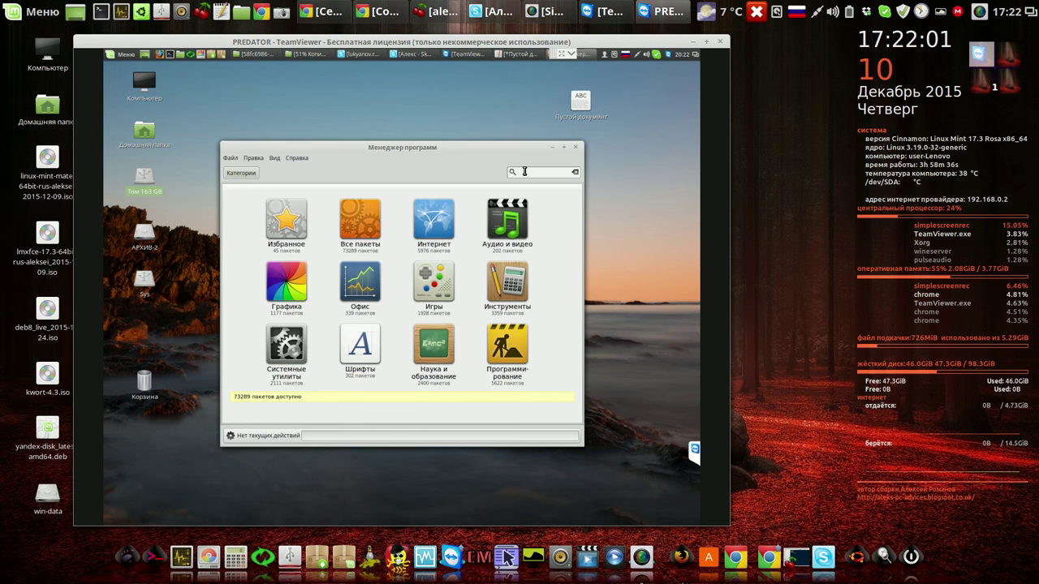
# Switch the keyboard layout to English and search the Software Manager for clementine
pyautogui.hotkey('alt', 'shift')
pyautogui.write('c')
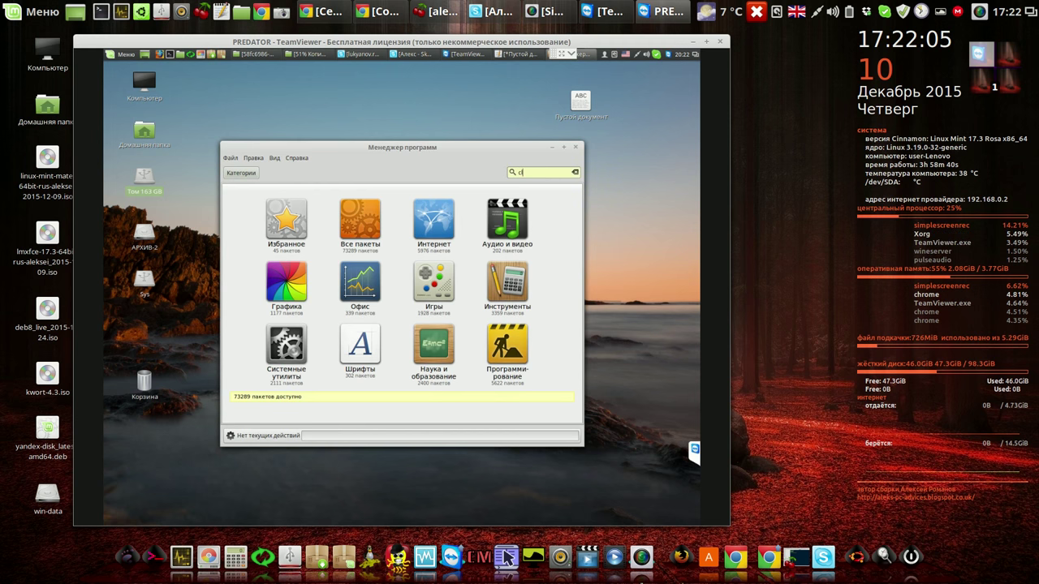
pyautogui.write('lementine')
pyautogui.press('Return')
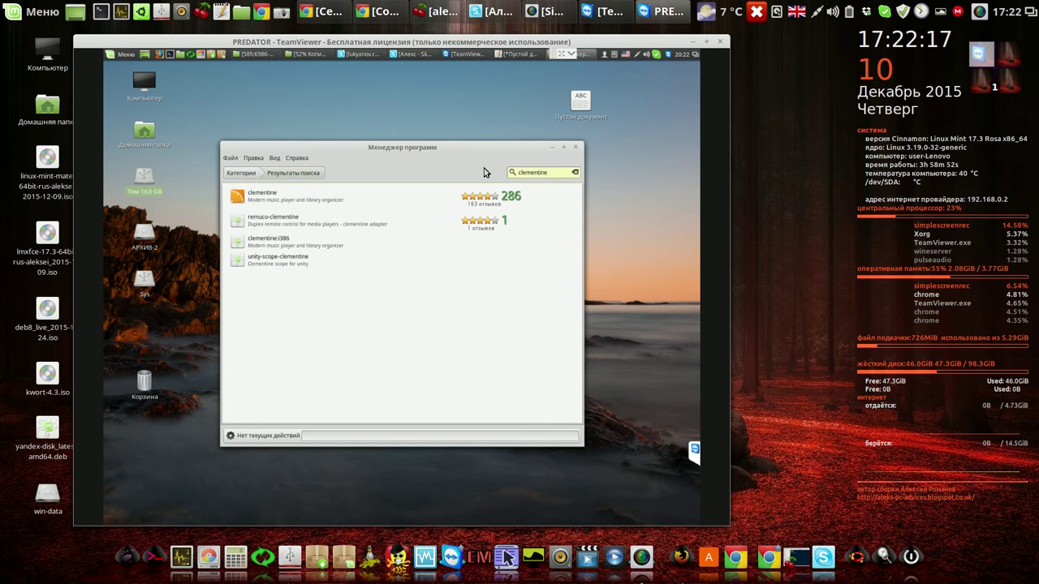
# Open the details of the main clementine package in the search results and install it
pyautogui.click(339, 201)
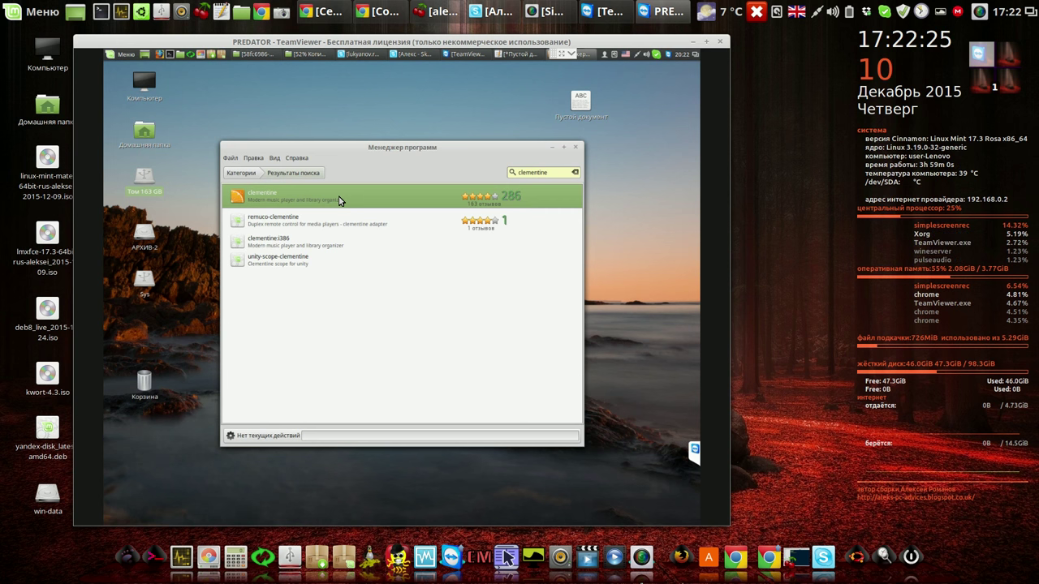
pyautogui.click(340, 201)
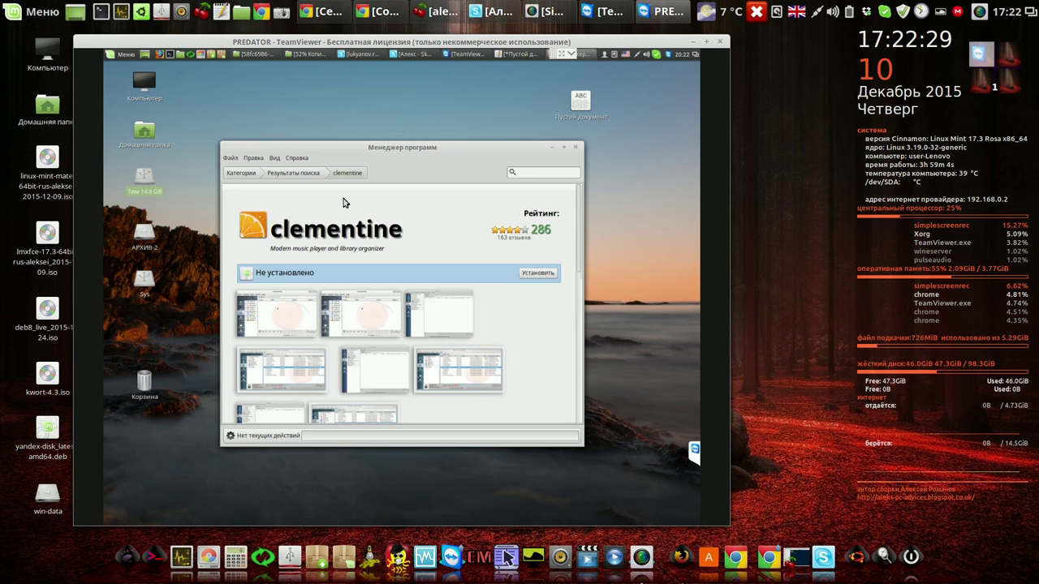
pyautogui.click(538, 275)
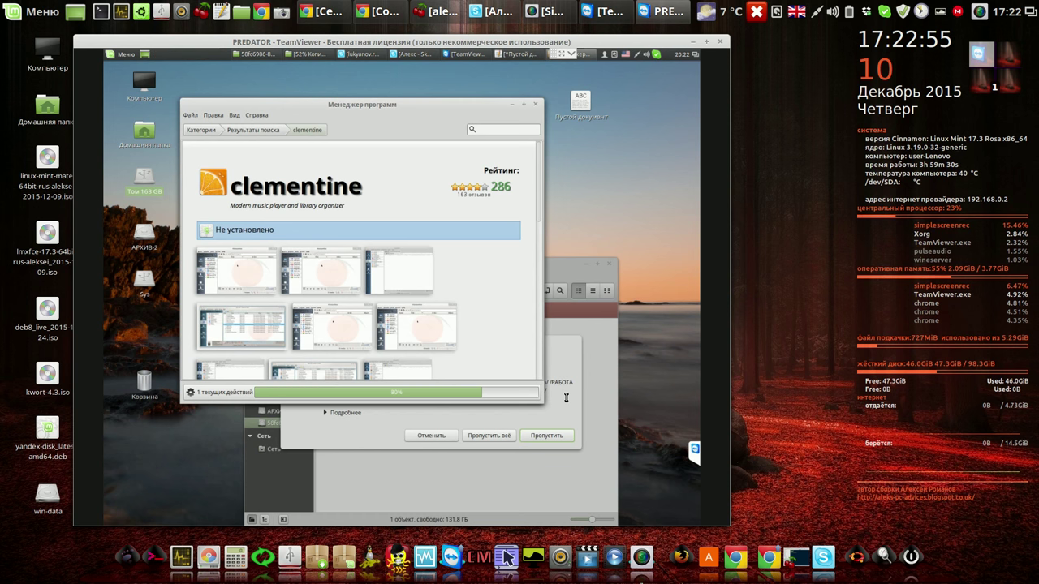
# Skip the file that caused the copying error and close the file manager window with elevated privileges
pyautogui.click(565, 396)
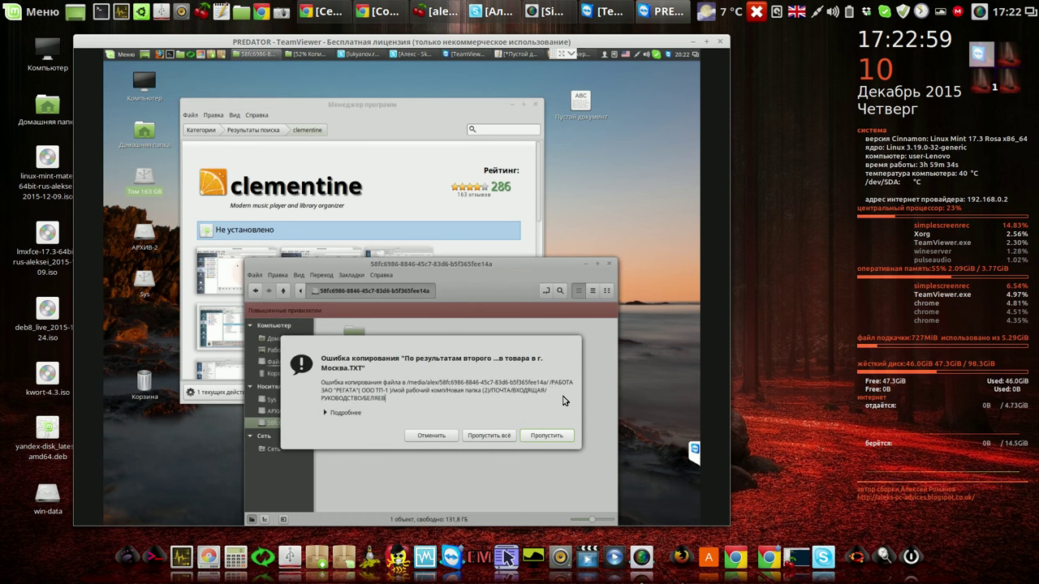
pyautogui.press('Return')
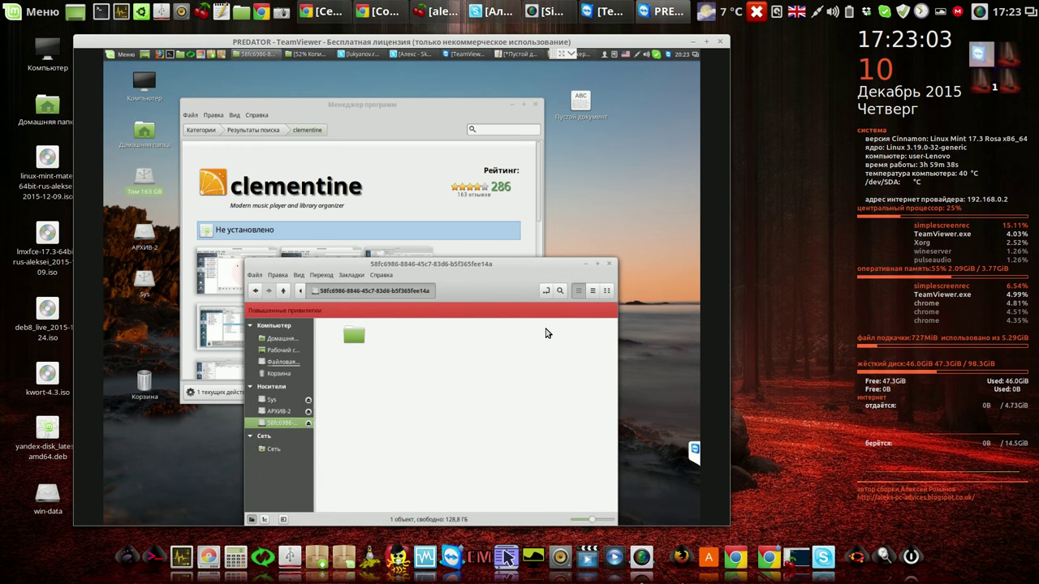
pyautogui.click(610, 266)
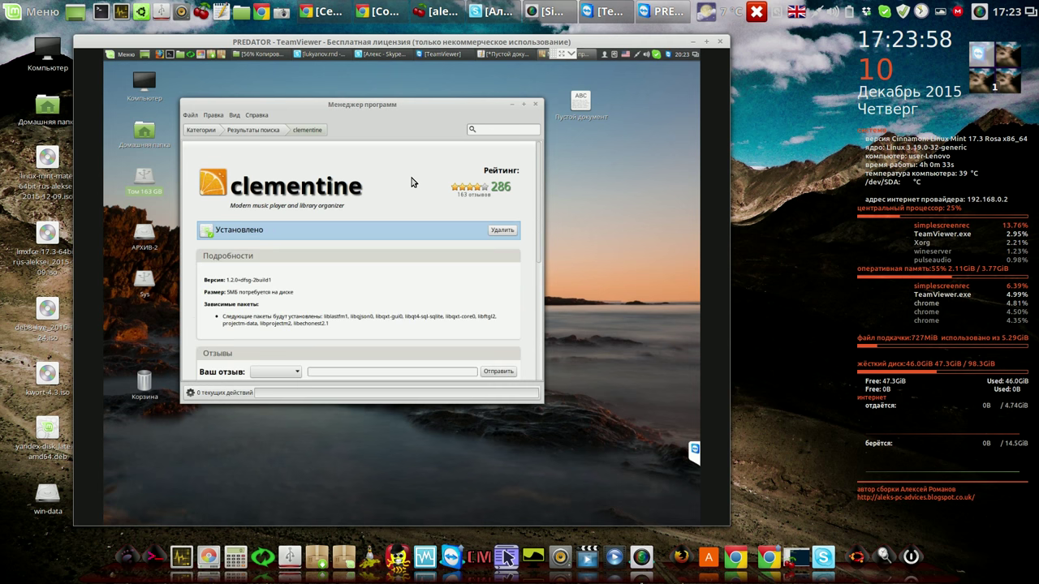
# Close the Software Manager and authenticate in Systemback with the administrator password
pyautogui.click(538, 107)
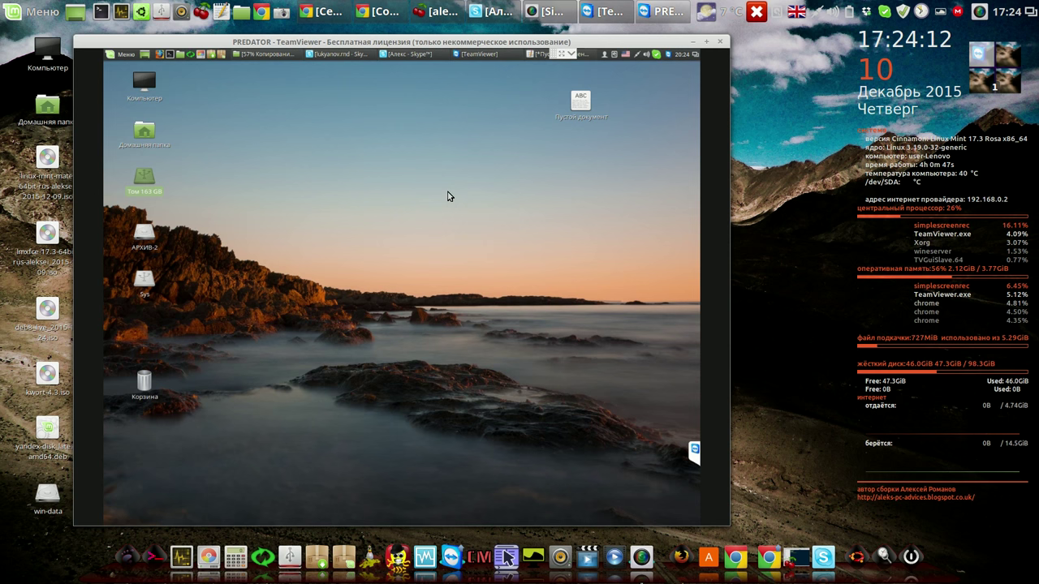
pyautogui.write('******')
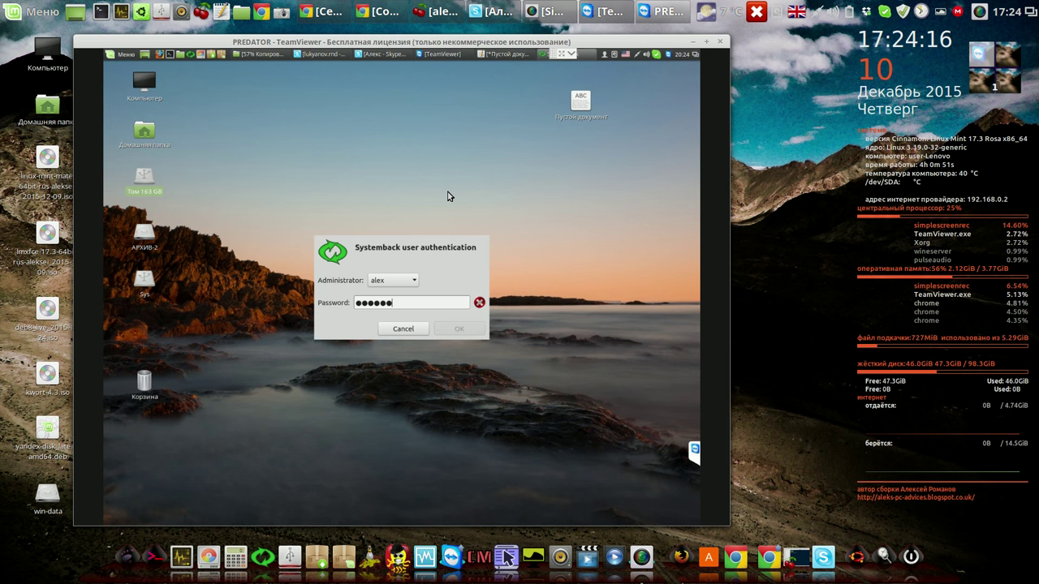
pyautogui.press('Return')
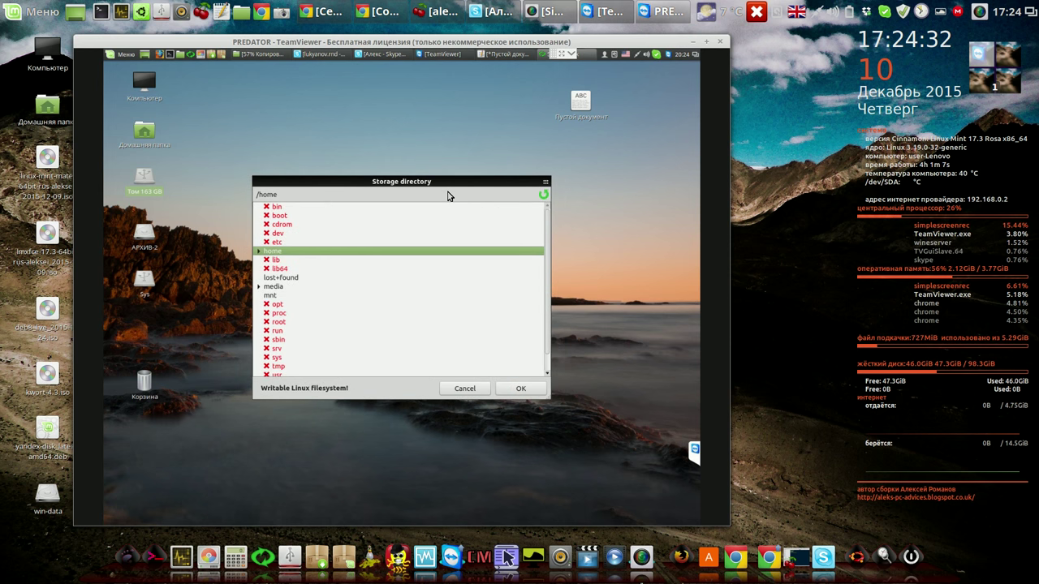
# Set the Systemback storage directory to the 001 folder inside Cinnamon 17.3 on the Sys volume
pyautogui.press('Down')
pyautogui.press('Down')
pyautogui.press('Down')
pyautogui.press('Down')
pyautogui.press('Down')
pyautogui.press('Right')
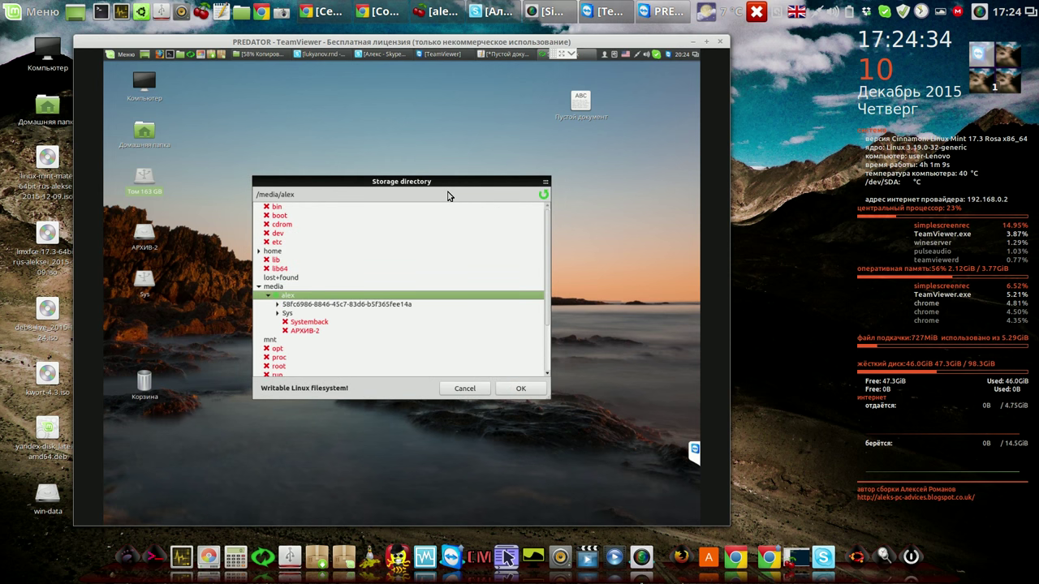
pyautogui.press('Down')
pyautogui.press('Down')
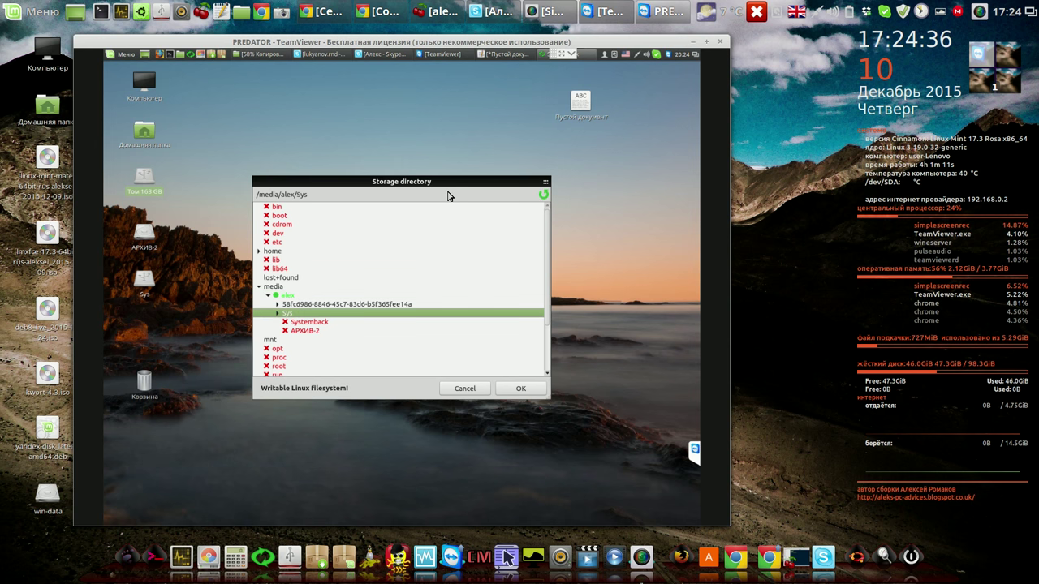
pyautogui.press('Right')
pyautogui.press('Down')
pyautogui.press('Right')
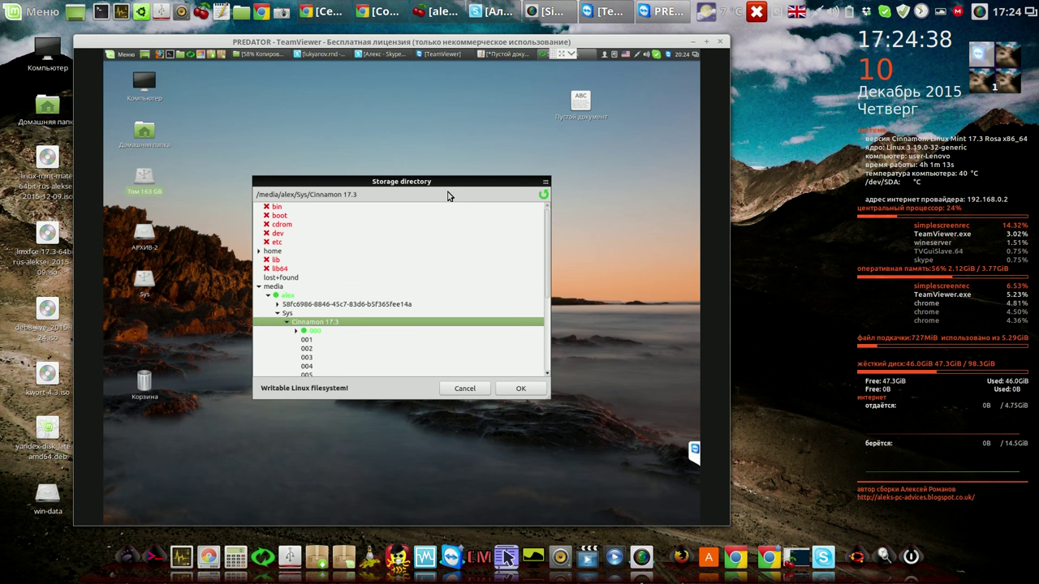
pyautogui.press('Down')
pyautogui.press('Down')
pyautogui.press('Down')
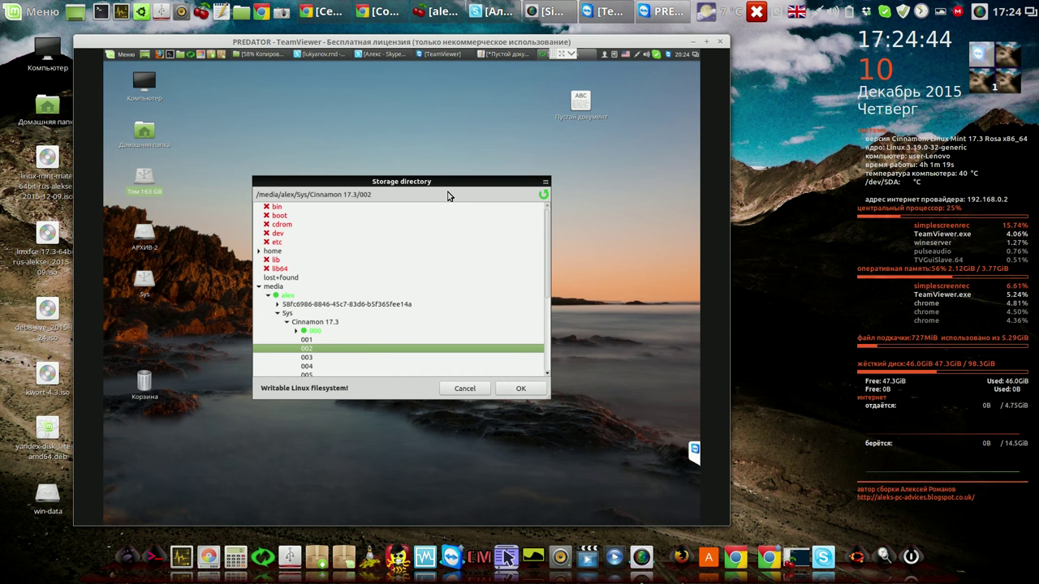
pyautogui.press('Up')
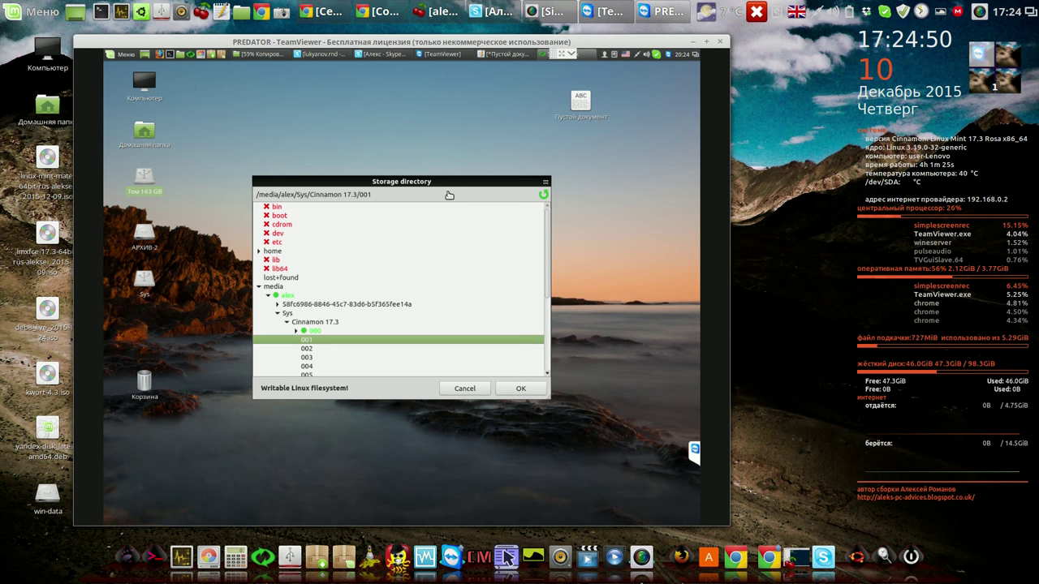
pyautogui.press('Return')
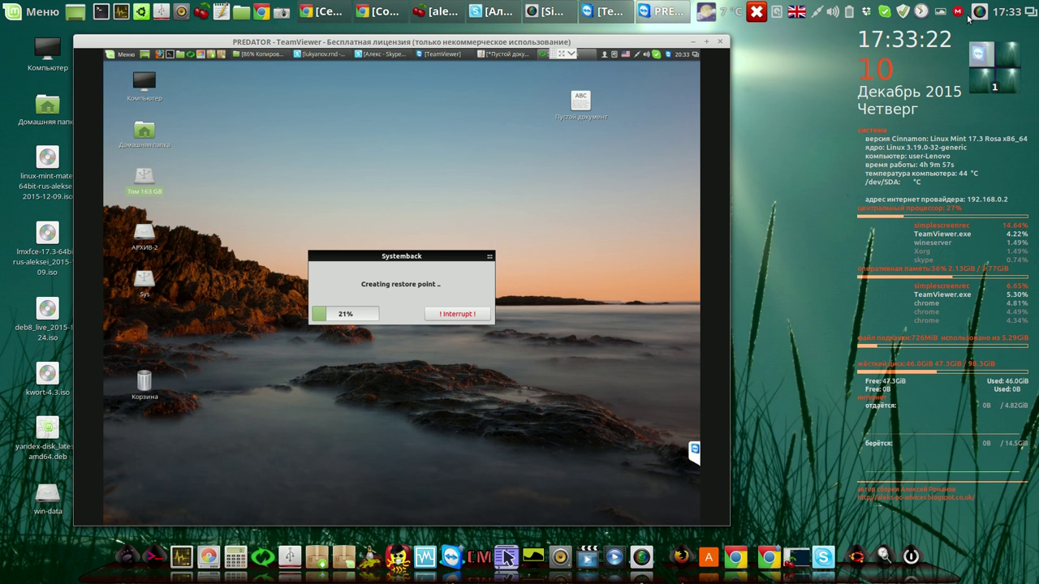
pyautogui.click(979, 13)
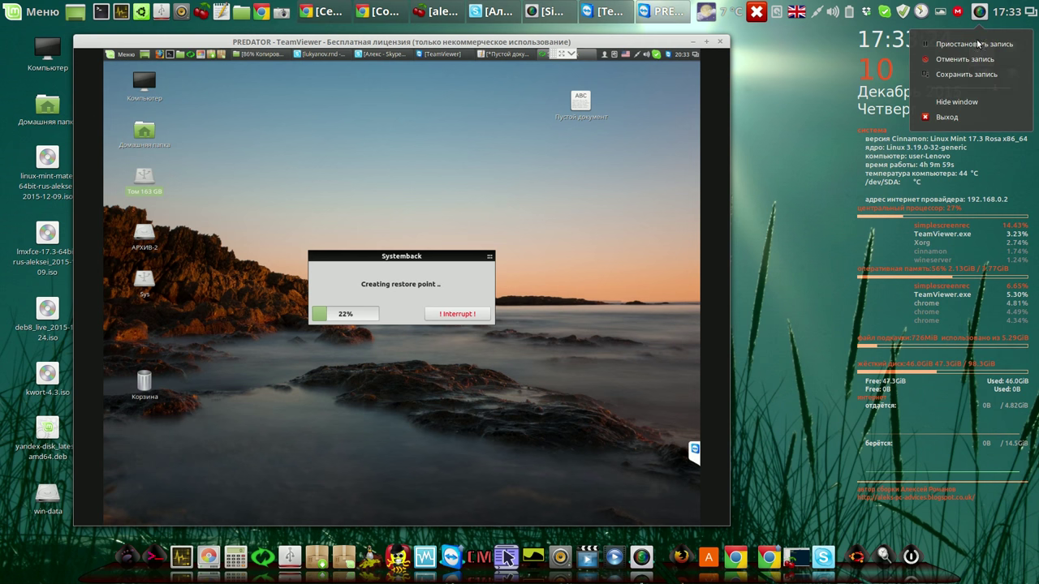